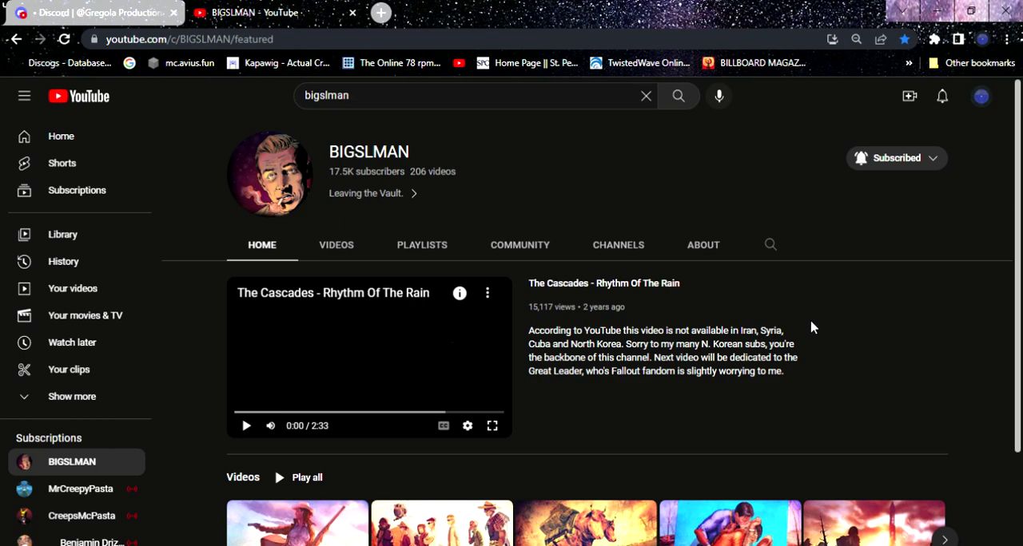
{"action": "scroll", "coordinate": [812, 327], "scroll_direction": "down", "scroll_amount": 2}
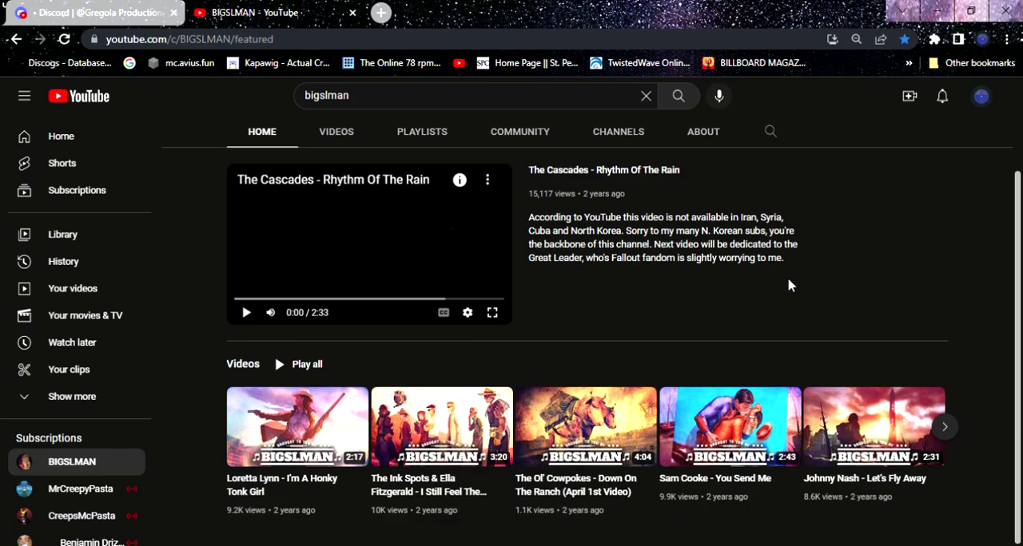
{"action": "scroll", "coordinate": [834, 281], "scroll_direction": "up", "scroll_amount": 2}
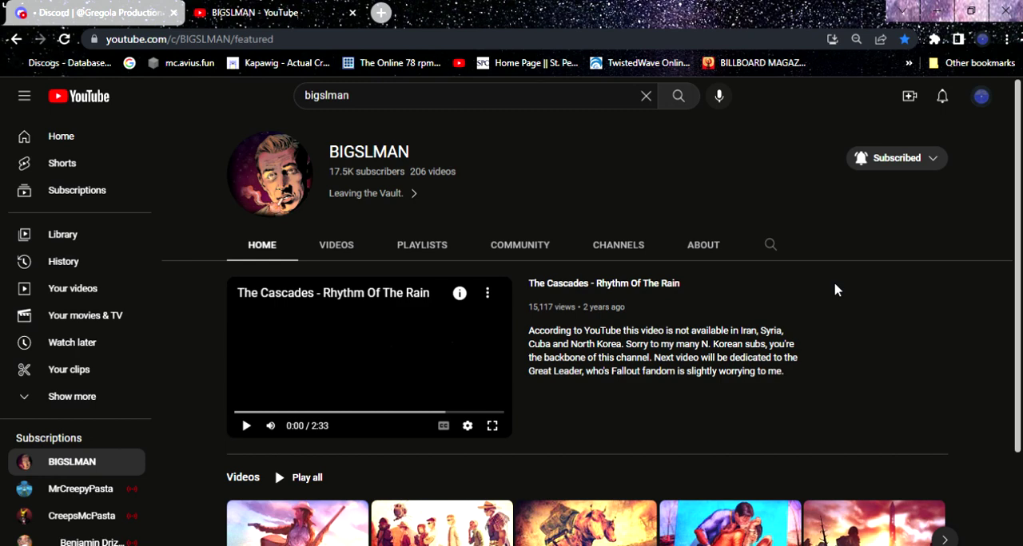
{"action": "scroll", "coordinate": [833, 289], "scroll_direction": "down", "scroll_amount": 3}
{"action": "scroll", "coordinate": [826, 378], "scroll_direction": "up", "scroll_amount": 3}
Show BIGSLMAN's Videos tab and browse back to its 11-year-old uploads.
{"action": "left_click", "coordinate": [336, 244]}
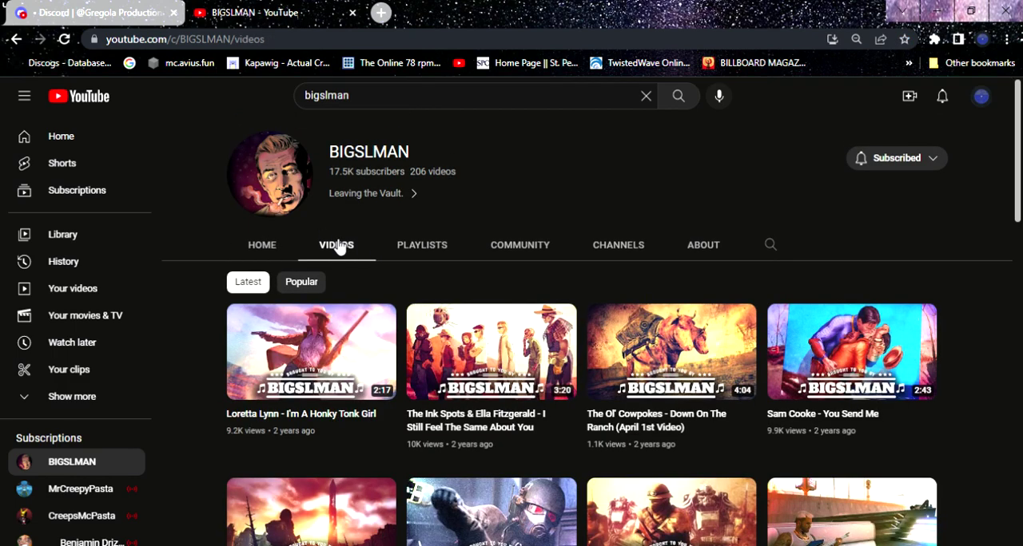
{"action": "scroll", "coordinate": [498, 268], "scroll_direction": "down", "scroll_amount": 10}
{"action": "scroll", "coordinate": [327, 324], "scroll_direction": "up", "scroll_amount": 10}
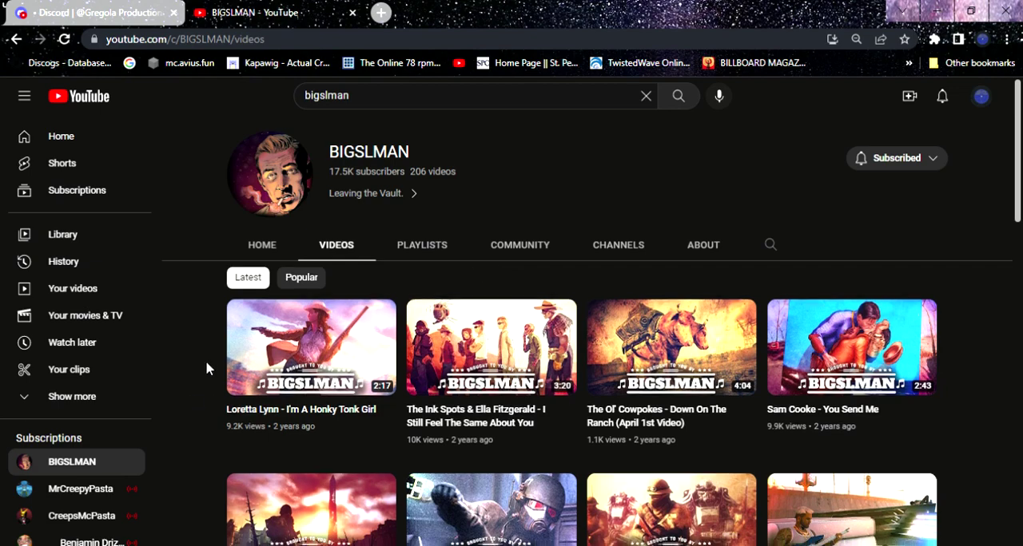
{"action": "scroll", "coordinate": [206, 361], "scroll_direction": "down", "scroll_amount": 10}
{"action": "scroll", "coordinate": [205, 360], "scroll_direction": "down", "scroll_amount": 10}
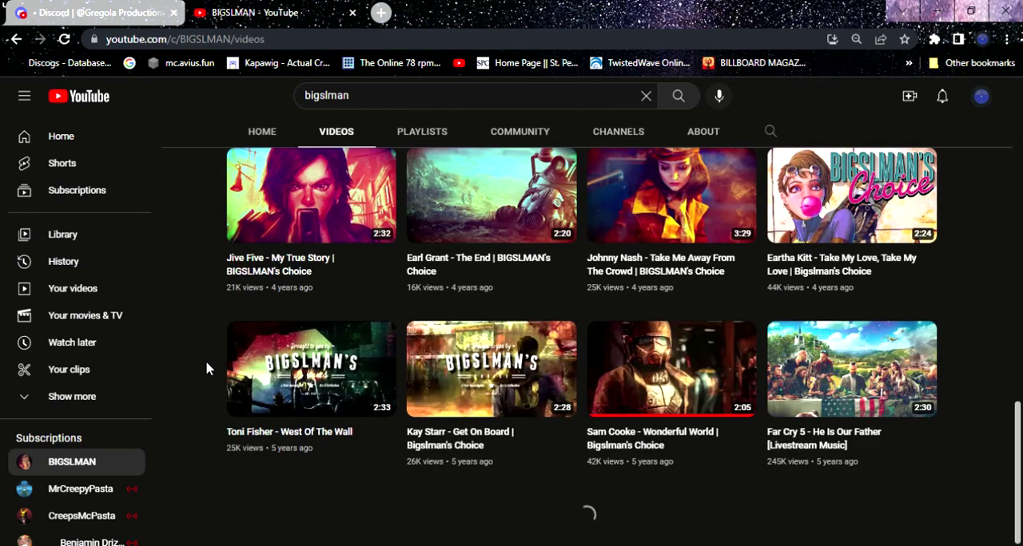
{"action": "scroll", "coordinate": [205, 360], "scroll_direction": "up", "scroll_amount": 5}
{"action": "scroll", "coordinate": [206, 360], "scroll_direction": "down", "scroll_amount": 5}
{"action": "scroll", "coordinate": [205, 361], "scroll_direction": "down", "scroll_amount": 5}
{"action": "scroll", "coordinate": [205, 360], "scroll_direction": "down", "scroll_amount": 10}
{"action": "scroll", "coordinate": [205, 360], "scroll_direction": "down", "scroll_amount": 5}
{"action": "scroll", "coordinate": [205, 361], "scroll_direction": "down", "scroll_amount": 1}
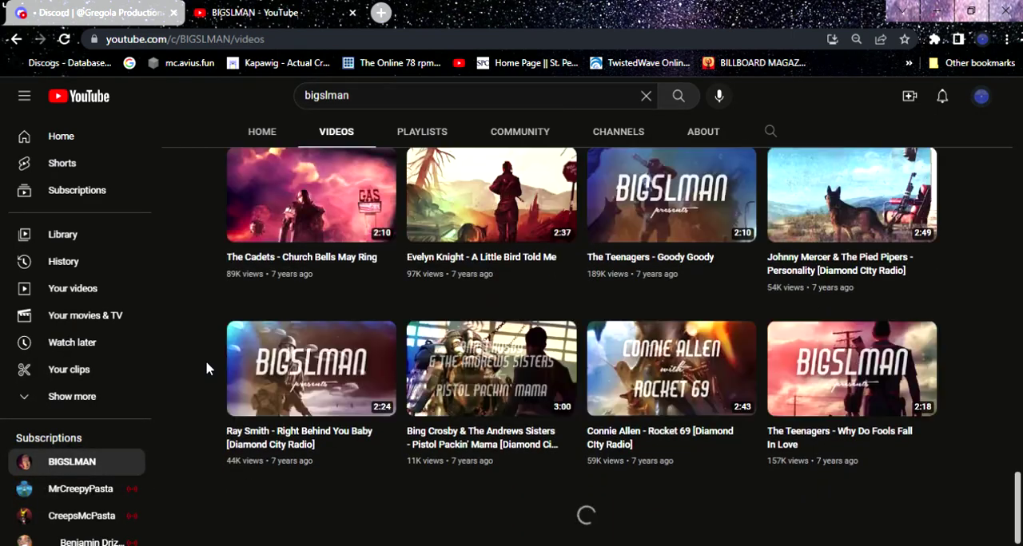
{"action": "scroll", "coordinate": [205, 360], "scroll_direction": "down", "scroll_amount": 3}
{"action": "scroll", "coordinate": [205, 360], "scroll_direction": "down", "scroll_amount": 1}
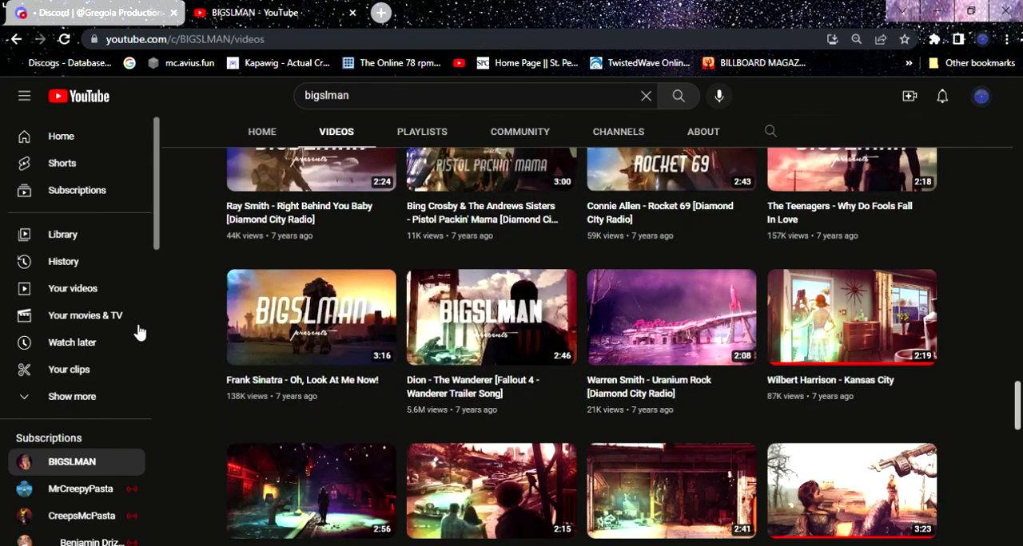
{"action": "scroll", "coordinate": [194, 309], "scroll_direction": "down", "scroll_amount": 3}
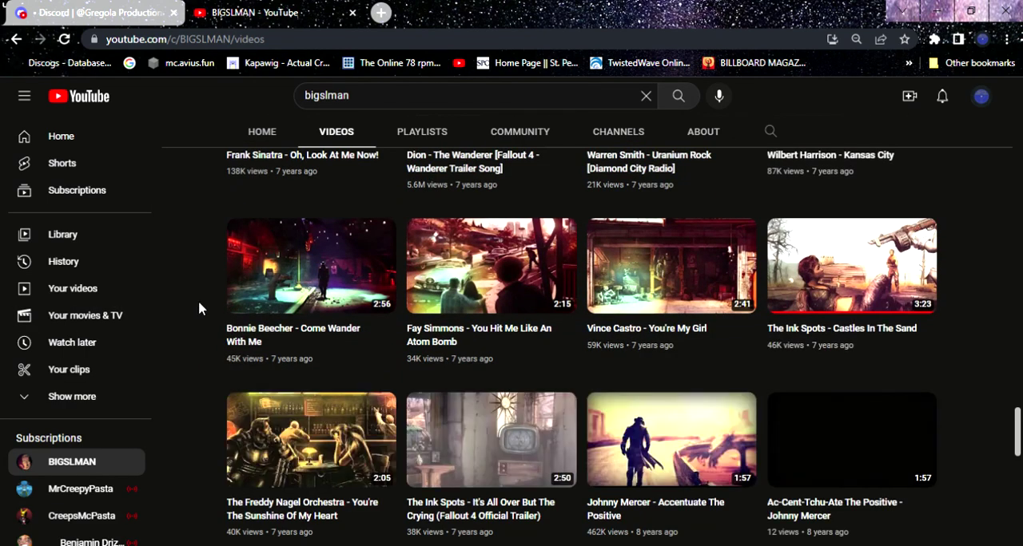
{"action": "scroll", "coordinate": [194, 309], "scroll_direction": "down", "scroll_amount": 4}
{"action": "scroll", "coordinate": [213, 312], "scroll_direction": "down", "scroll_amount": 4}
{"action": "scroll", "coordinate": [213, 311], "scroll_direction": "down", "scroll_amount": 2}
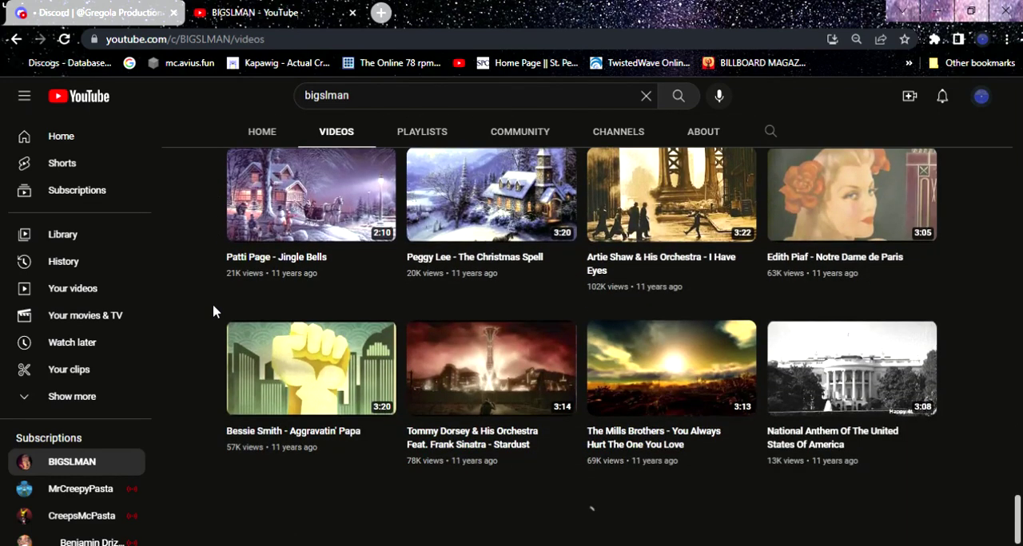
{"action": "scroll", "coordinate": [213, 312], "scroll_direction": "up", "scroll_amount": 5}
{"action": "scroll", "coordinate": [213, 312], "scroll_direction": "up", "scroll_amount": 10}
{"action": "scroll", "coordinate": [213, 311], "scroll_direction": "up", "scroll_amount": 5}
{"action": "scroll", "coordinate": [213, 311], "scroll_direction": "up", "scroll_amount": 5}
{"action": "scroll", "coordinate": [214, 311], "scroll_direction": "up", "scroll_amount": 5}
{"action": "scroll", "coordinate": [213, 312], "scroll_direction": "up", "scroll_amount": 5}
{"action": "scroll", "coordinate": [213, 311], "scroll_direction": "up", "scroll_amount": 2}
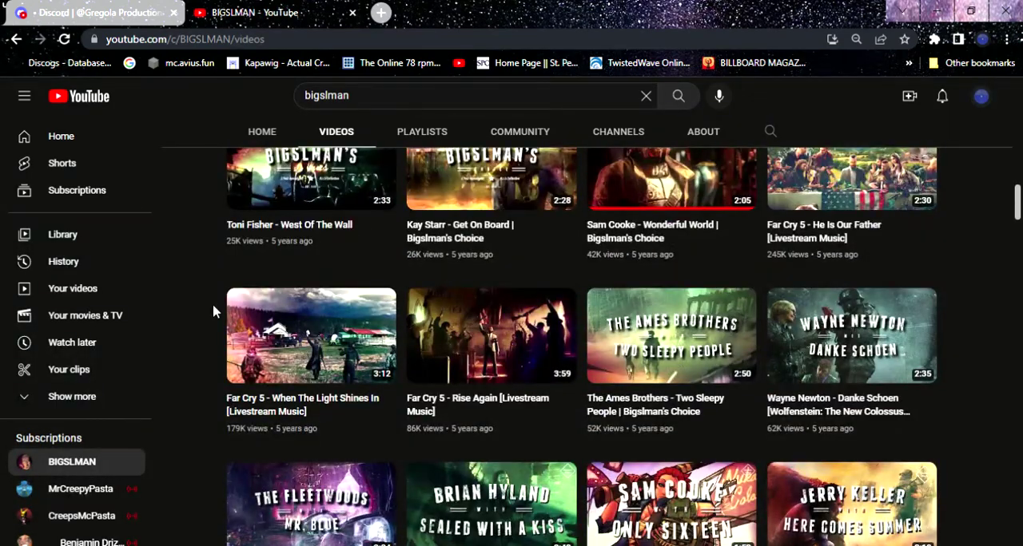
{"action": "scroll", "coordinate": [213, 311], "scroll_direction": "up", "scroll_amount": 5}
{"action": "scroll", "coordinate": [214, 312], "scroll_direction": "up", "scroll_amount": 5}
{"action": "scroll", "coordinate": [214, 312], "scroll_direction": "up", "scroll_amount": 5}
Read the 11 comments on the 'all old content restored' post, then return to Community.
{"action": "left_click", "coordinate": [504, 248]}
{"action": "scroll", "coordinate": [248, 293], "scroll_direction": "down", "scroll_amount": 1}
{"action": "scroll", "coordinate": [230, 287], "scroll_direction": "down", "scroll_amount": 1}
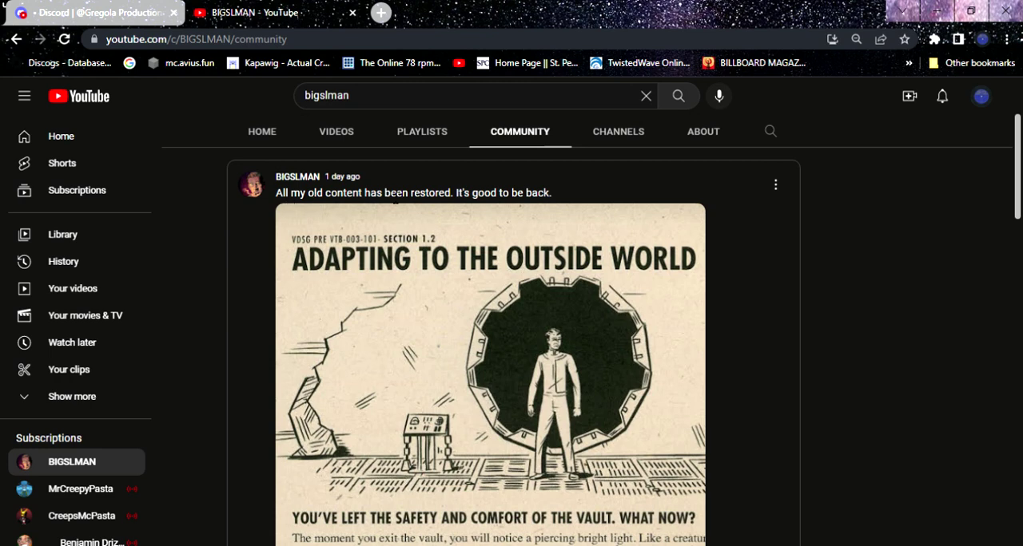
{"action": "scroll", "coordinate": [239, 224], "scroll_direction": "down", "scroll_amount": 2}
{"action": "scroll", "coordinate": [239, 223], "scroll_direction": "down", "scroll_amount": 2}
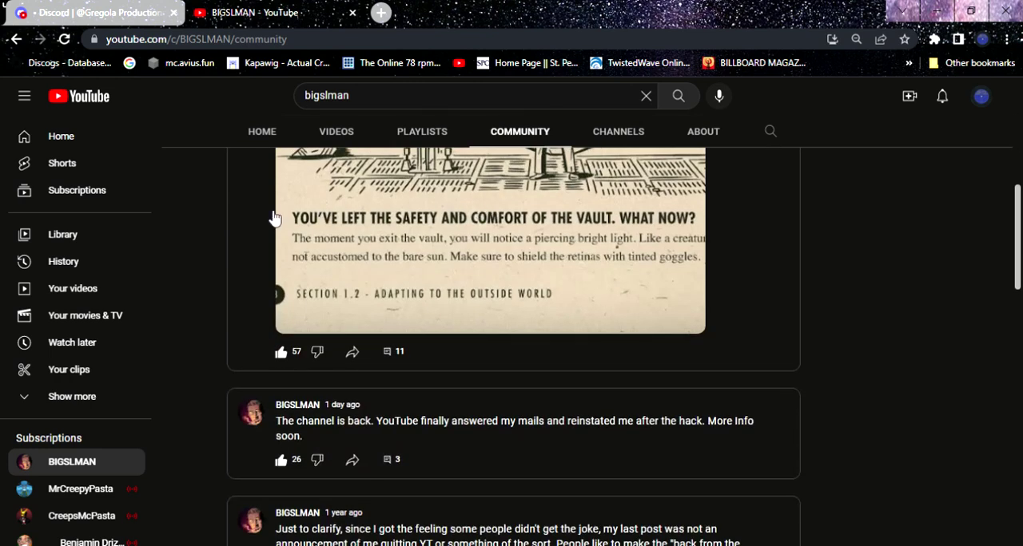
{"action": "left_click", "coordinate": [393, 351]}
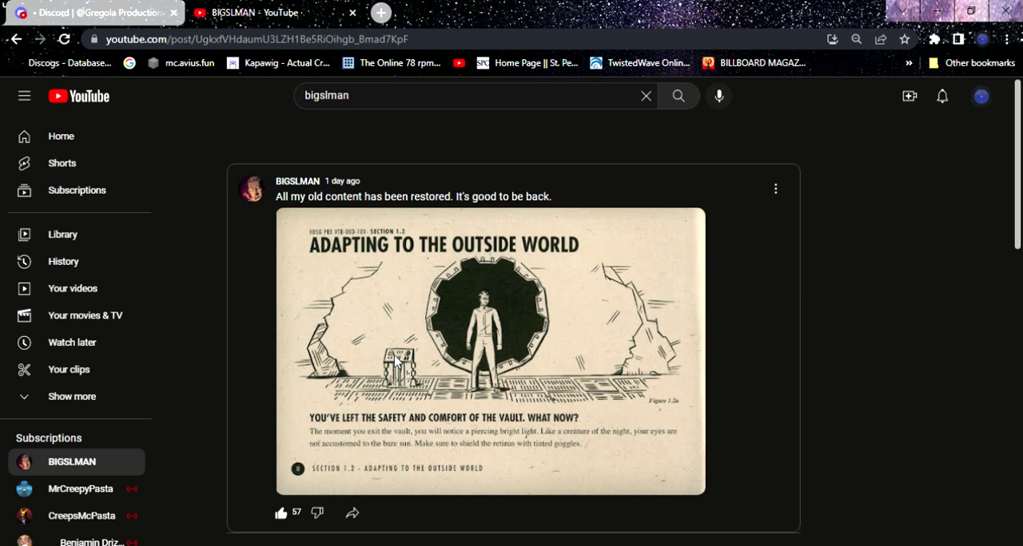
{"action": "scroll", "coordinate": [315, 364], "scroll_direction": "down", "scroll_amount": 3}
{"action": "scroll", "coordinate": [248, 322], "scroll_direction": "up", "scroll_amount": 3}
{"action": "scroll", "coordinate": [229, 304], "scroll_direction": "down", "scroll_amount": 5}
{"action": "scroll", "coordinate": [229, 304], "scroll_direction": "down", "scroll_amount": 5}
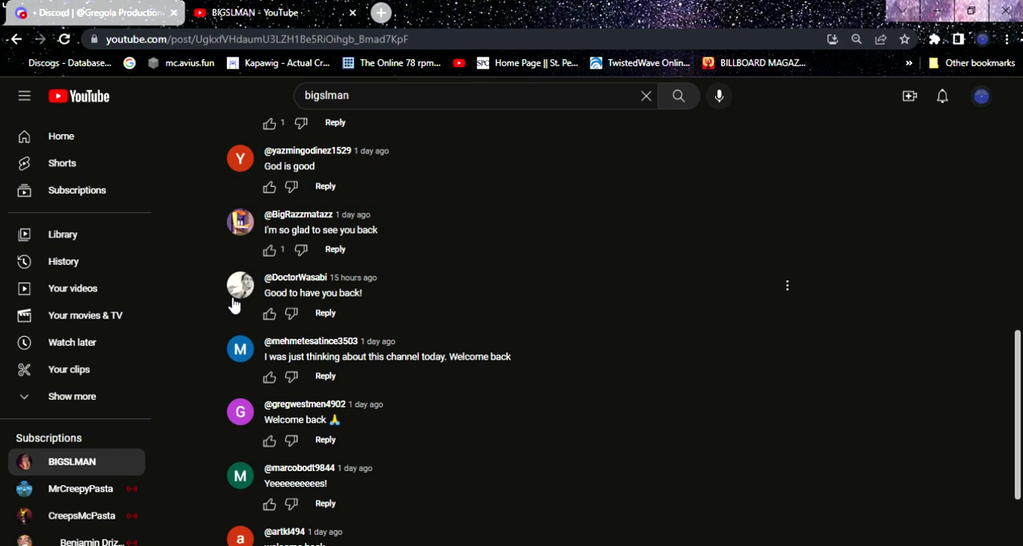
{"action": "scroll", "coordinate": [234, 304], "scroll_direction": "down", "scroll_amount": 2}
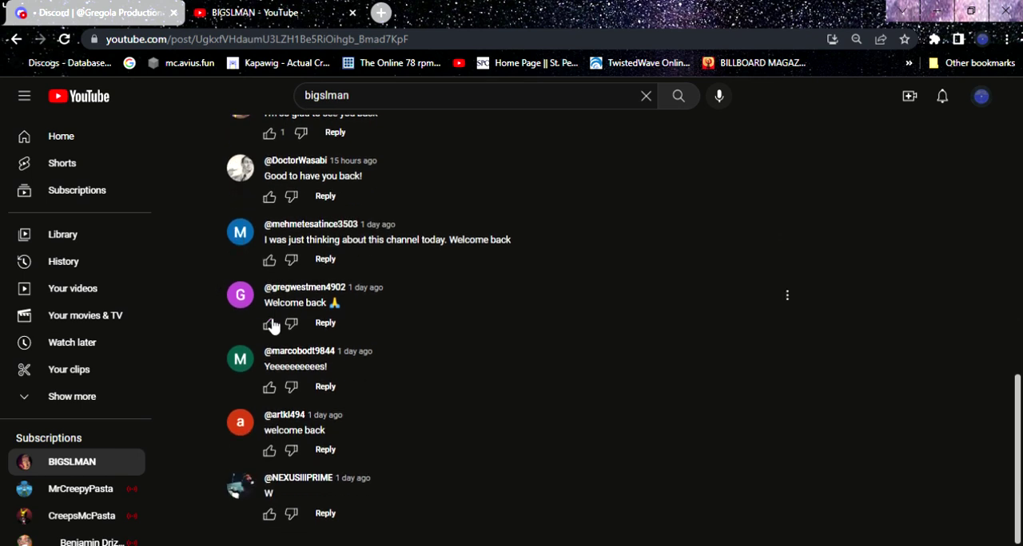
{"action": "scroll", "coordinate": [214, 302], "scroll_direction": "up", "scroll_amount": 4}
{"action": "scroll", "coordinate": [214, 302], "scroll_direction": "up", "scroll_amount": 3}
{"action": "scroll", "coordinate": [214, 302], "scroll_direction": "down", "scroll_amount": 5}
{"action": "scroll", "coordinate": [214, 302], "scroll_direction": "down", "scroll_amount": 1}
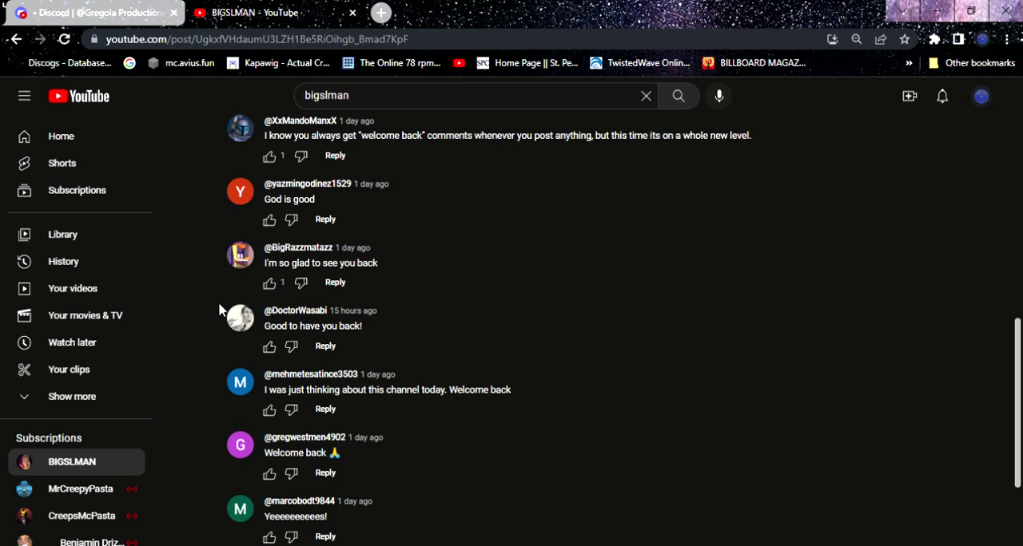
{"action": "scroll", "coordinate": [214, 302], "scroll_direction": "down", "scroll_amount": 3}
{"action": "scroll", "coordinate": [189, 391], "scroll_direction": "up", "scroll_amount": 5}
{"action": "scroll", "coordinate": [188, 392], "scroll_direction": "up", "scroll_amount": 5}
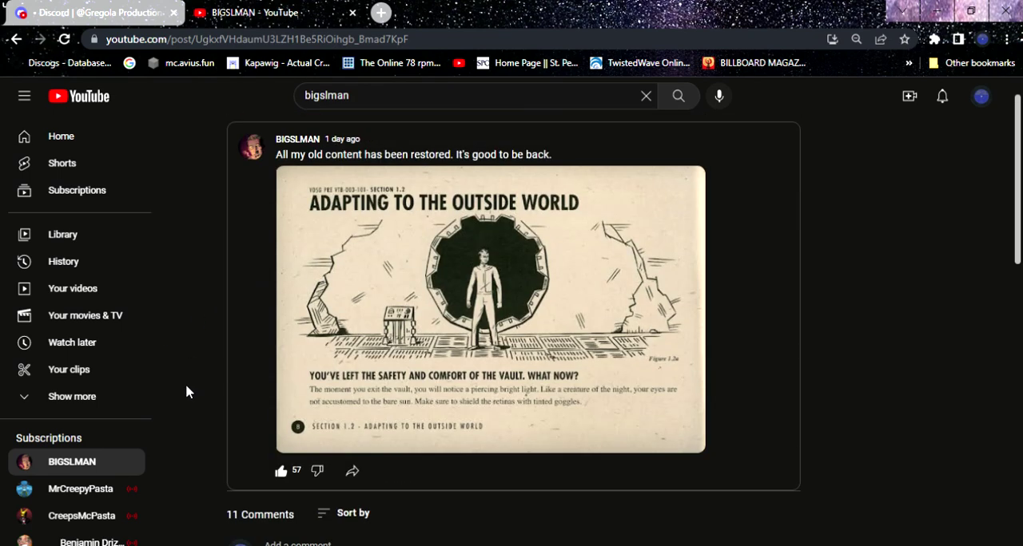
{"action": "scroll", "coordinate": [196, 359], "scroll_direction": "up", "scroll_amount": 2}
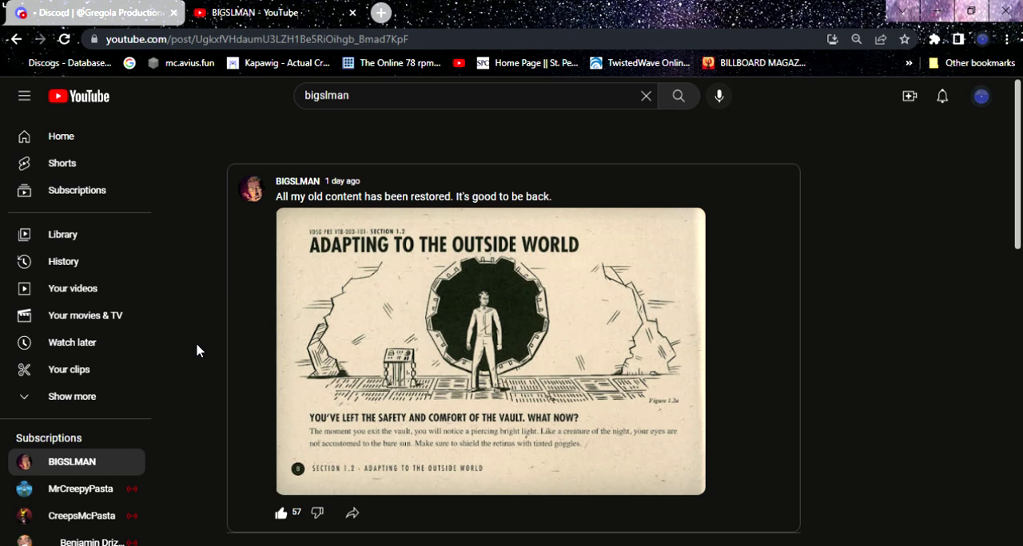
{"action": "left_click", "coordinate": [16, 38]}
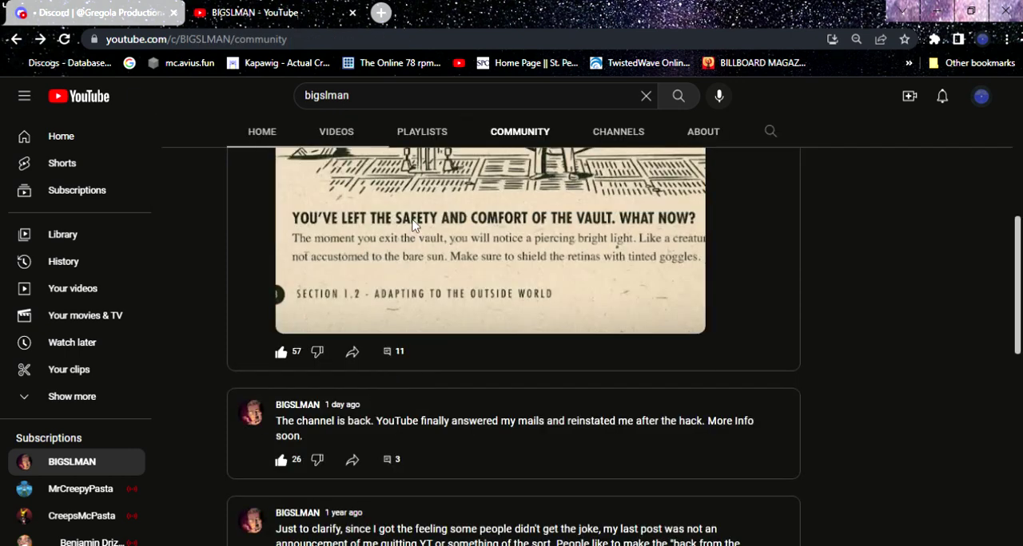
{"action": "scroll", "coordinate": [479, 320], "scroll_direction": "down", "scroll_amount": 5}
{"action": "scroll", "coordinate": [519, 352], "scroll_direction": "down", "scroll_amount": 5}
{"action": "scroll", "coordinate": [535, 359], "scroll_direction": "down", "scroll_amount": 3}
{"action": "scroll", "coordinate": [479, 320], "scroll_direction": "down", "scroll_amount": 4}
{"action": "scroll", "coordinate": [479, 320], "scroll_direction": "down", "scroll_amount": 4}
{"action": "scroll", "coordinate": [480, 320], "scroll_direction": "up", "scroll_amount": 4}
{"action": "scroll", "coordinate": [272, 284], "scroll_direction": "up", "scroll_amount": 1}
{"action": "scroll", "coordinate": [272, 283], "scroll_direction": "up", "scroll_amount": 4}
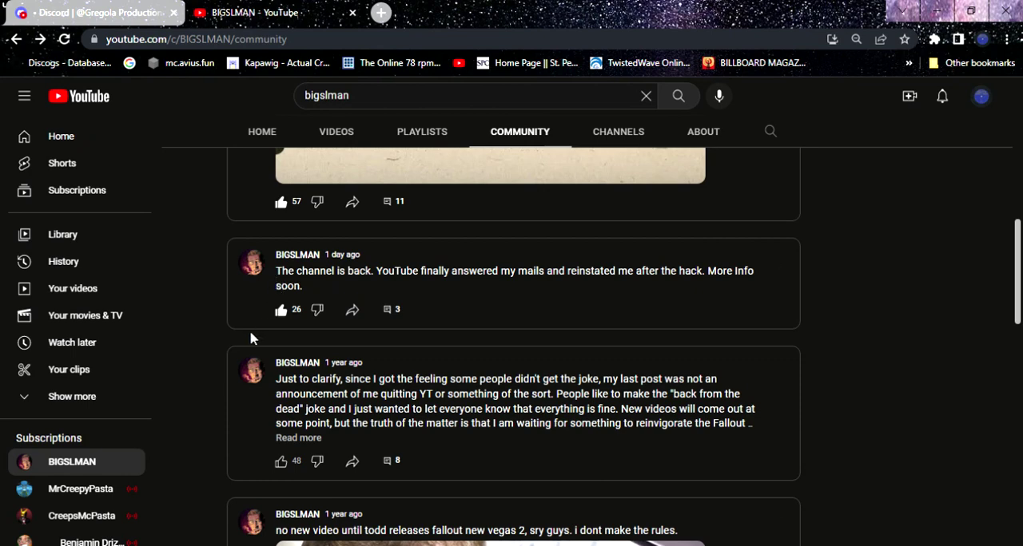
{"action": "mouse_move", "coordinate": [511, 272]}
{"action": "scroll", "coordinate": [264, 242], "scroll_direction": "up", "scroll_amount": 5}
{"action": "scroll", "coordinate": [265, 242], "scroll_direction": "up", "scroll_amount": 5}
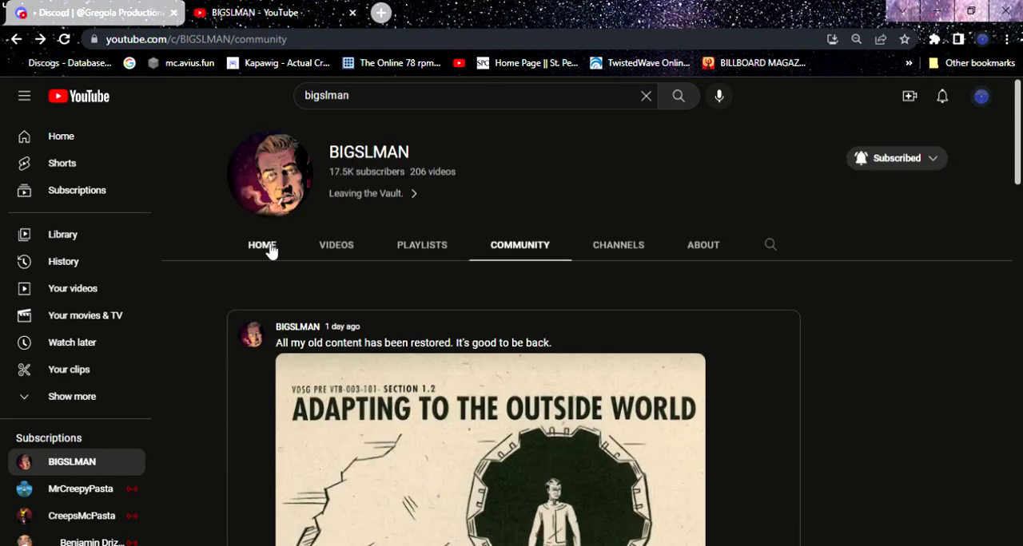